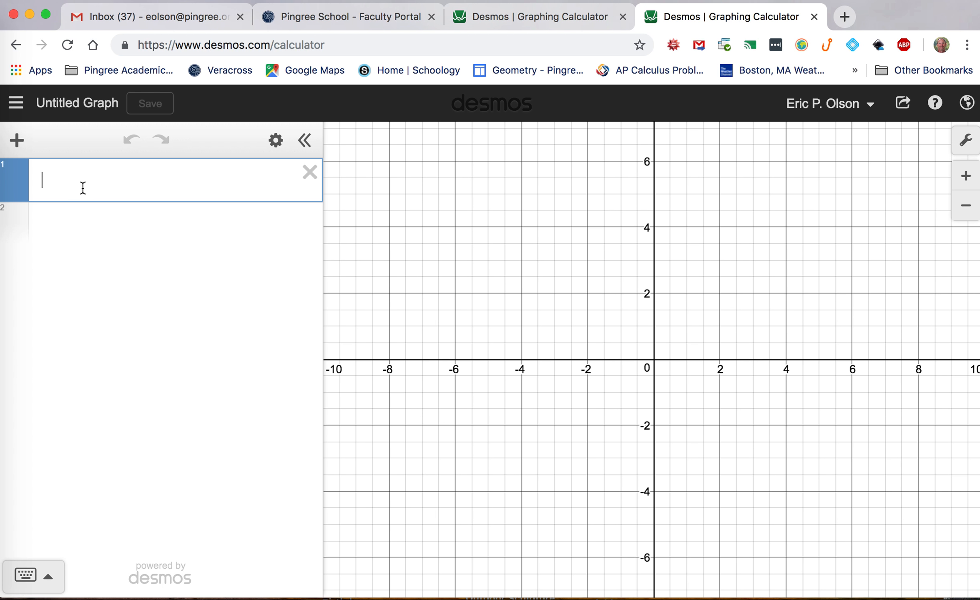
Graph the line y = -3x + 7
text(y=)
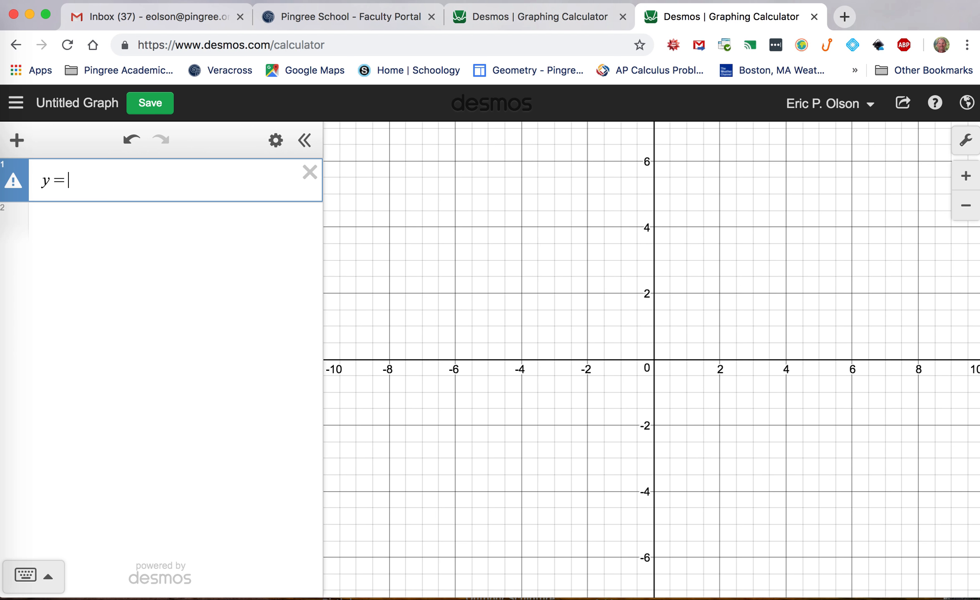
text(-3x)
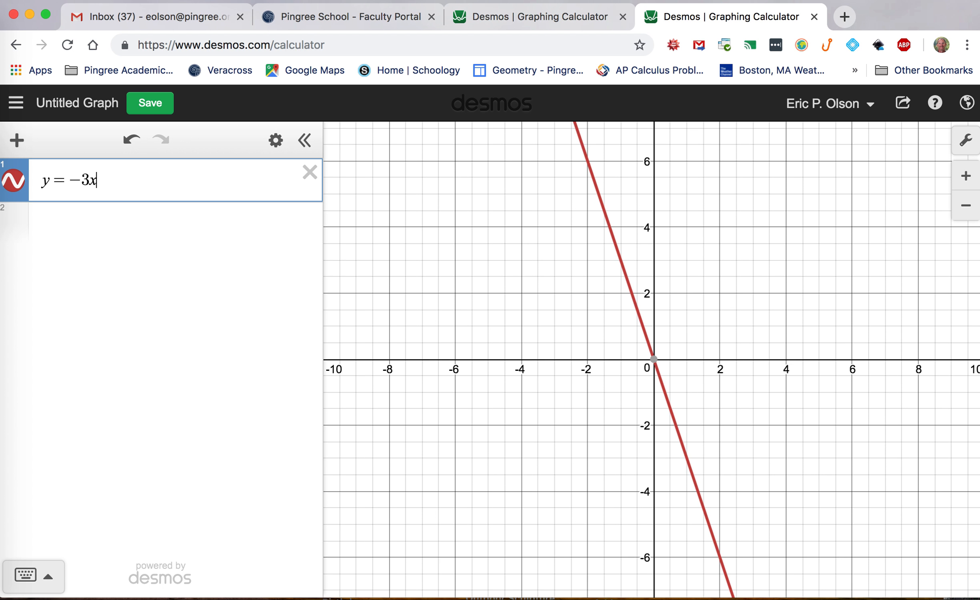
text(+7)
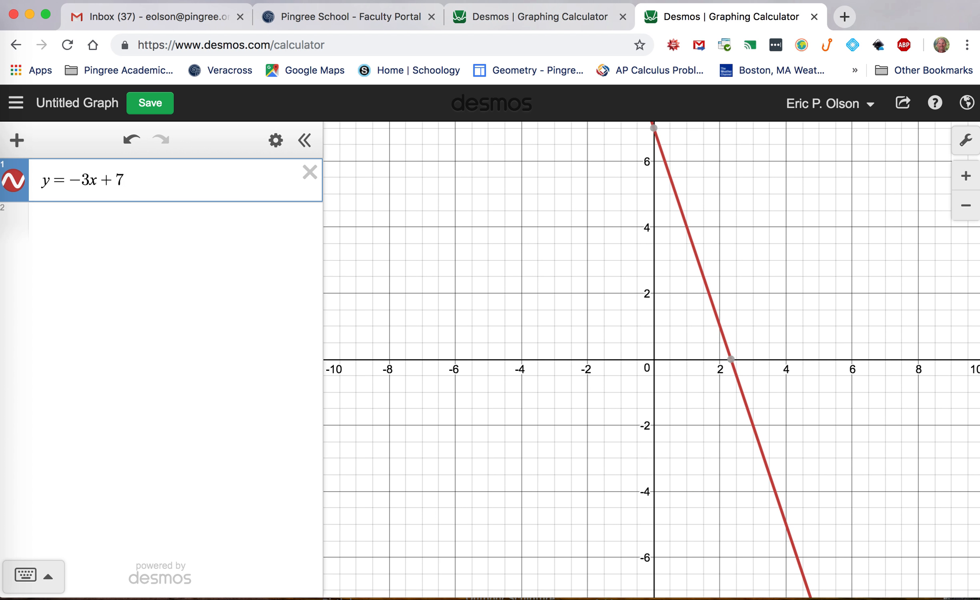
drag(756, 205, 640, 345)
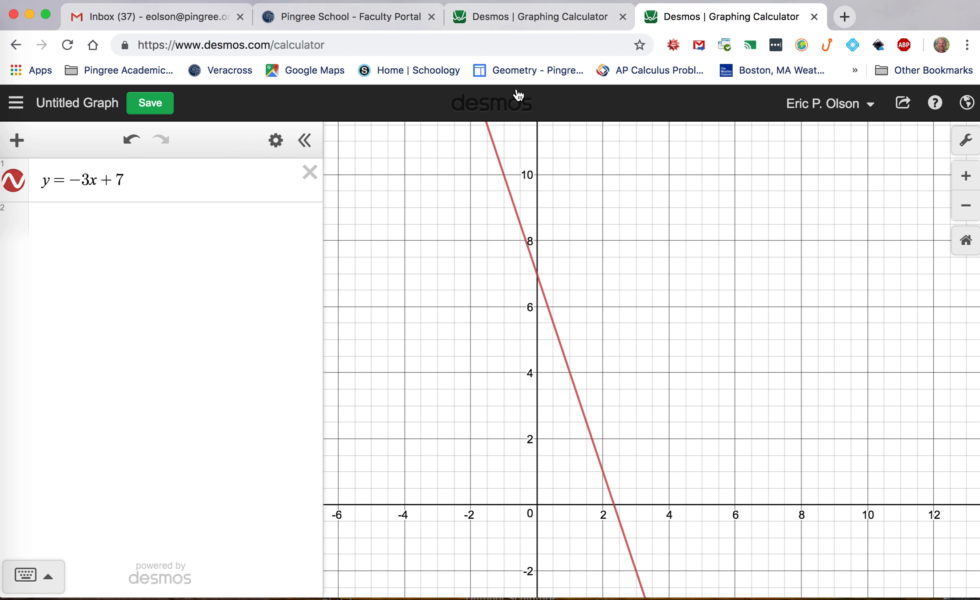
Switch to the other Desmos tab and turn on the graphs of the first four constraint inequalities
click(538, 17)
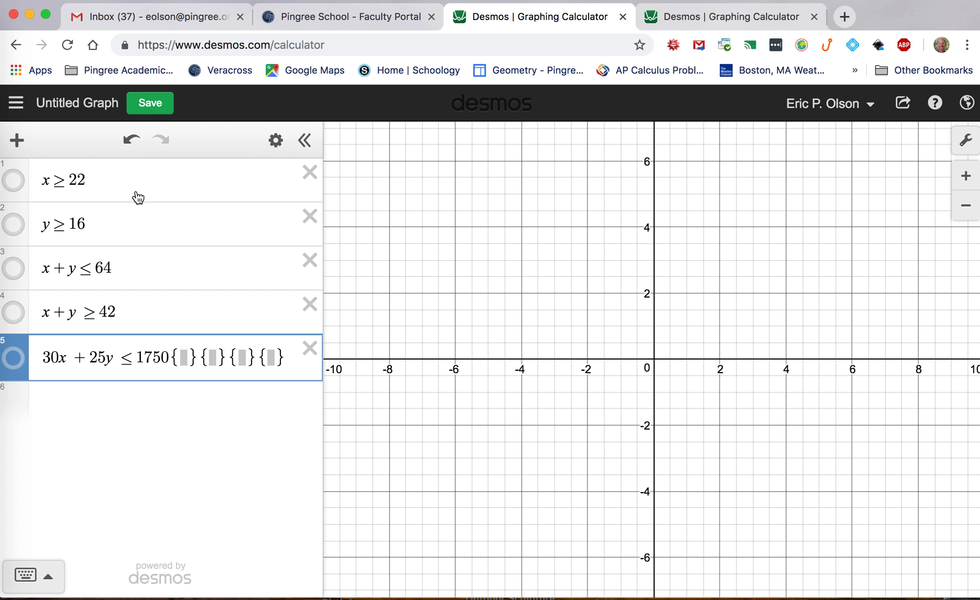
click(15, 183)
click(15, 224)
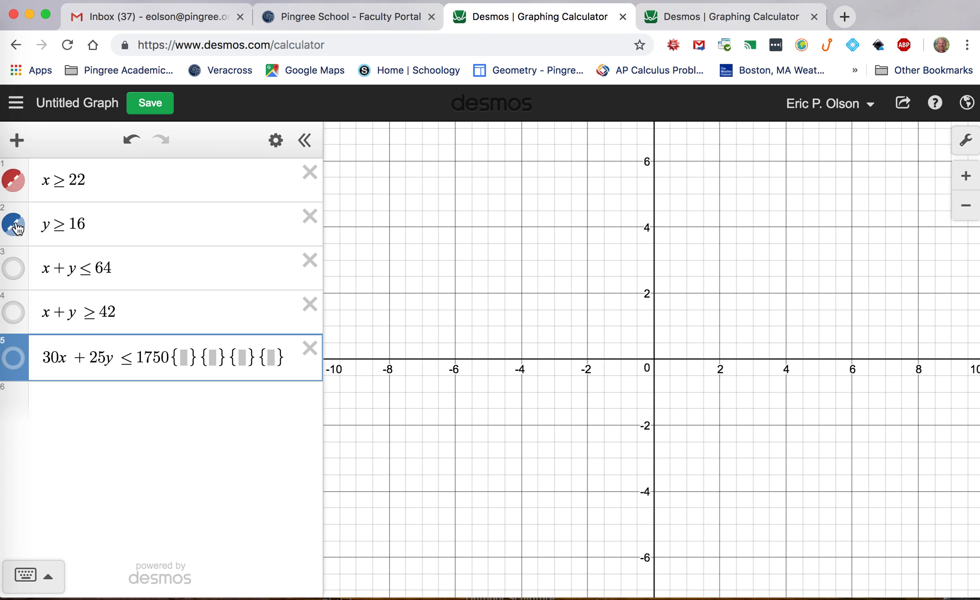
click(15, 269)
click(16, 314)
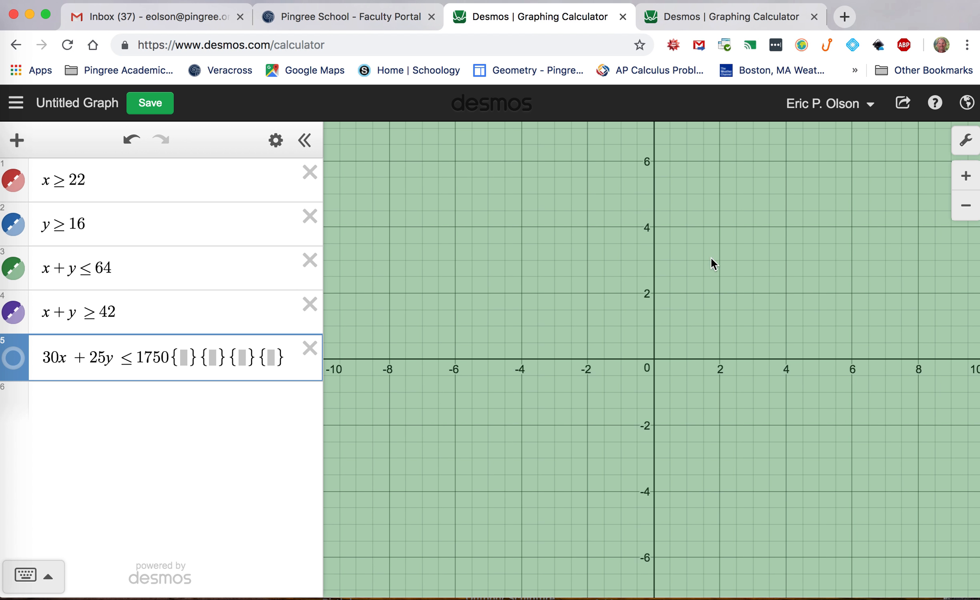
Turn on the graph of the fifth inequality, 30x + 25y ≤ 1750
drag(750, 280, 519, 453)
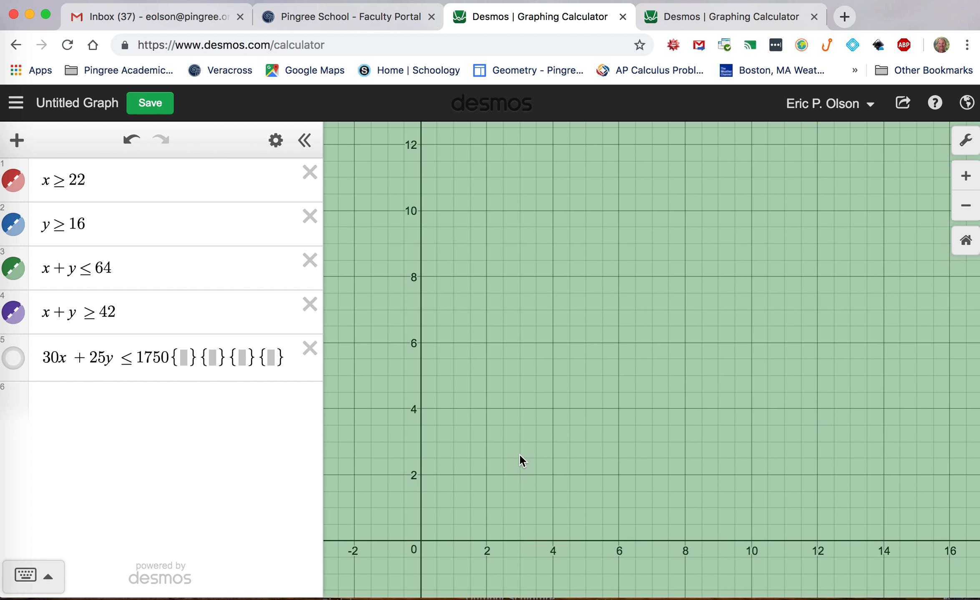
click(966, 205)
click(966, 206)
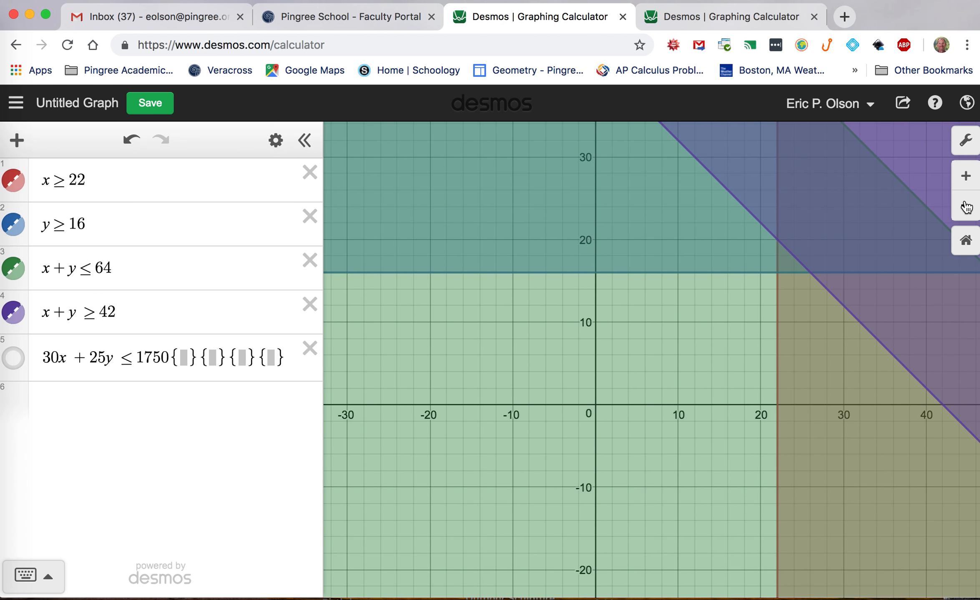
click(967, 206)
drag(856, 238, 668, 337)
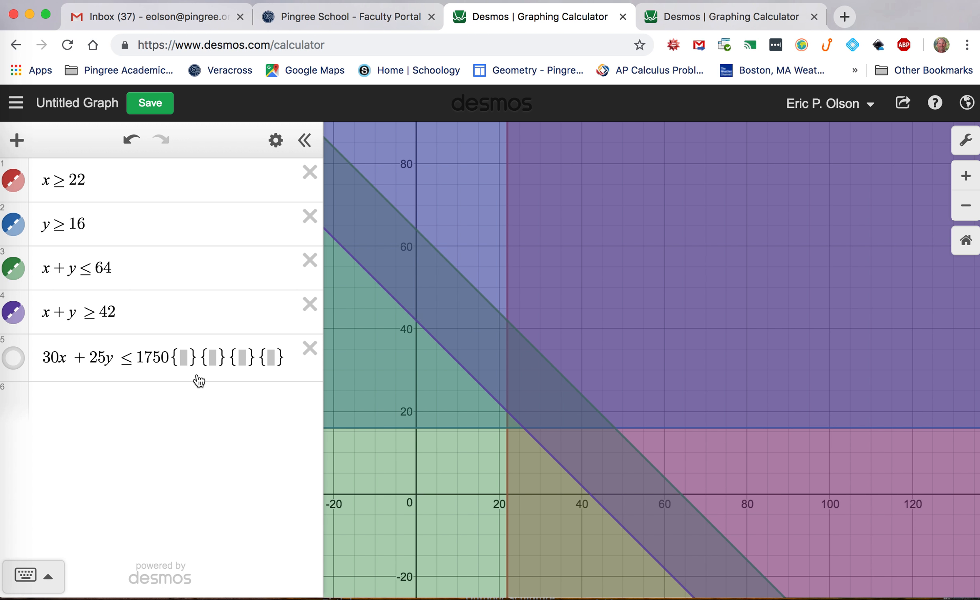
click(15, 361)
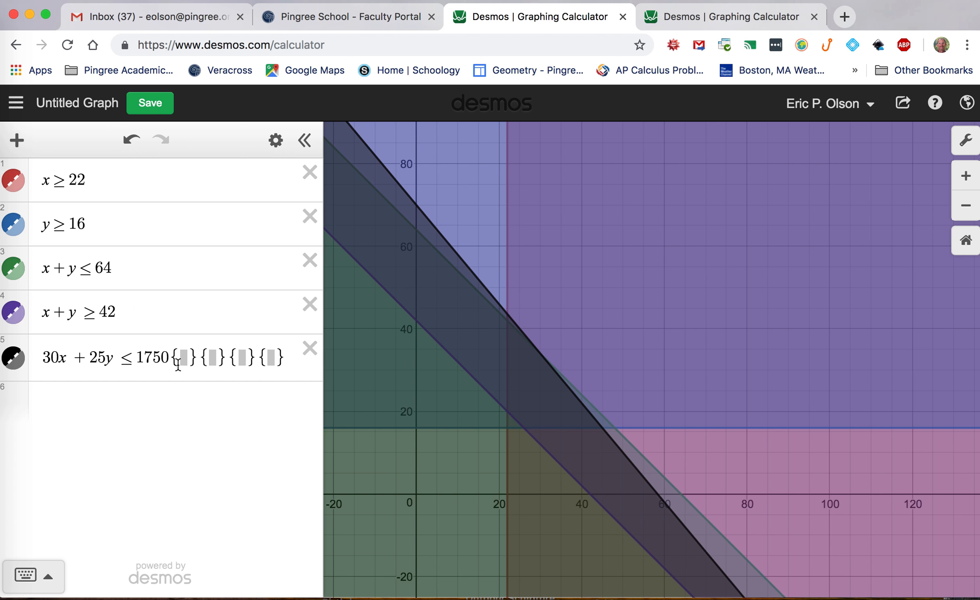
Copy x ≥ 22 into the first restriction brace of the 30x + 25y ≤ 1750 inequality
click(85, 180)
drag(85, 180, 45, 181)
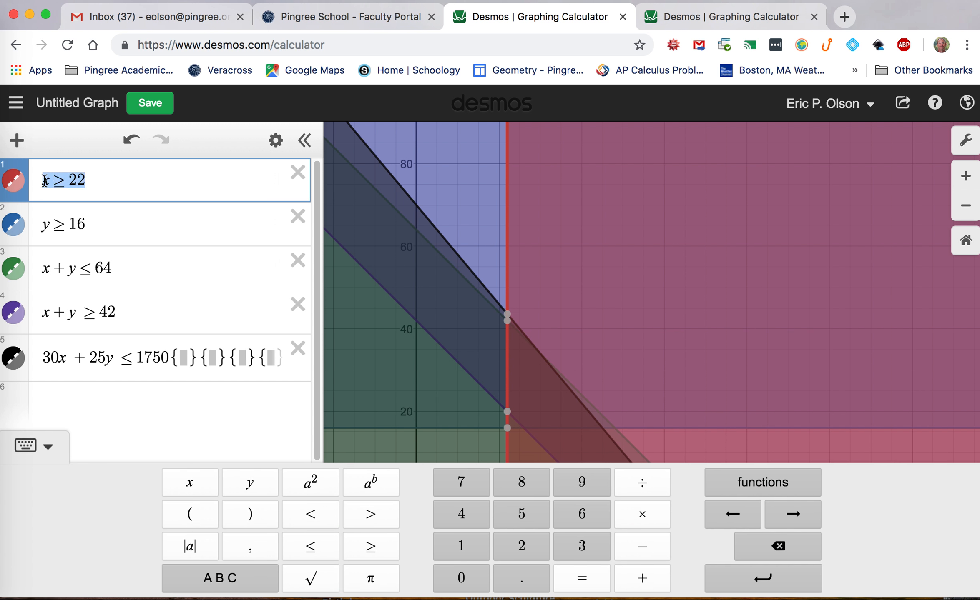
click(183, 358)
text(x≥22)
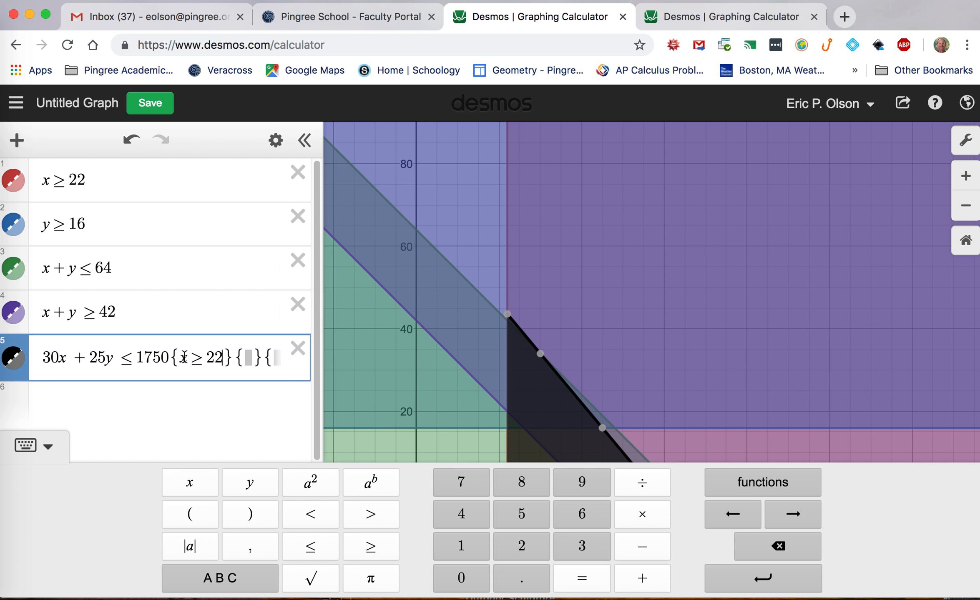
Paste y ≥ 16 into the second restriction brace and add two more empty braces after it
click(250, 359)
drag(94, 224, 35, 232)
key(super+c)
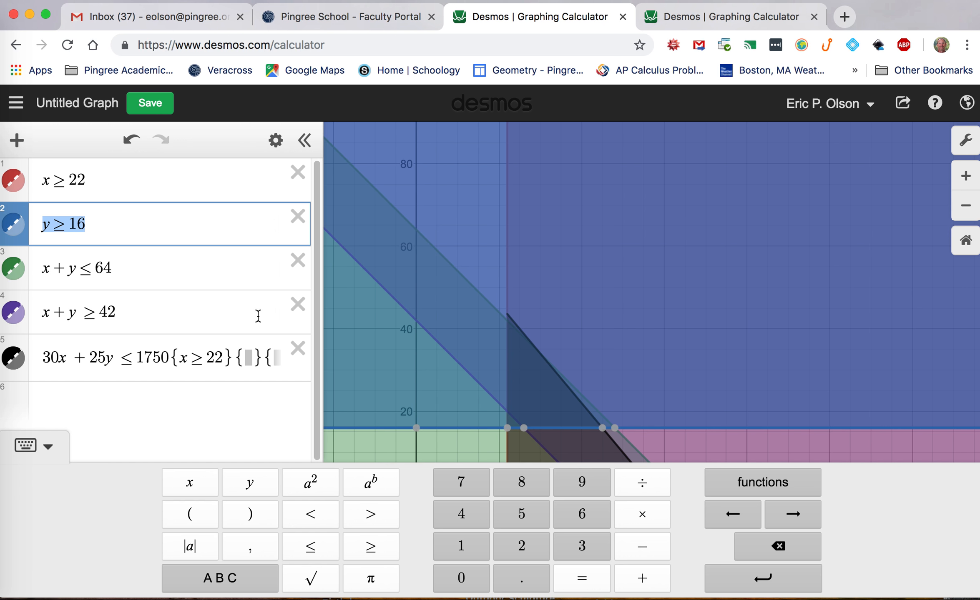
click(250, 358)
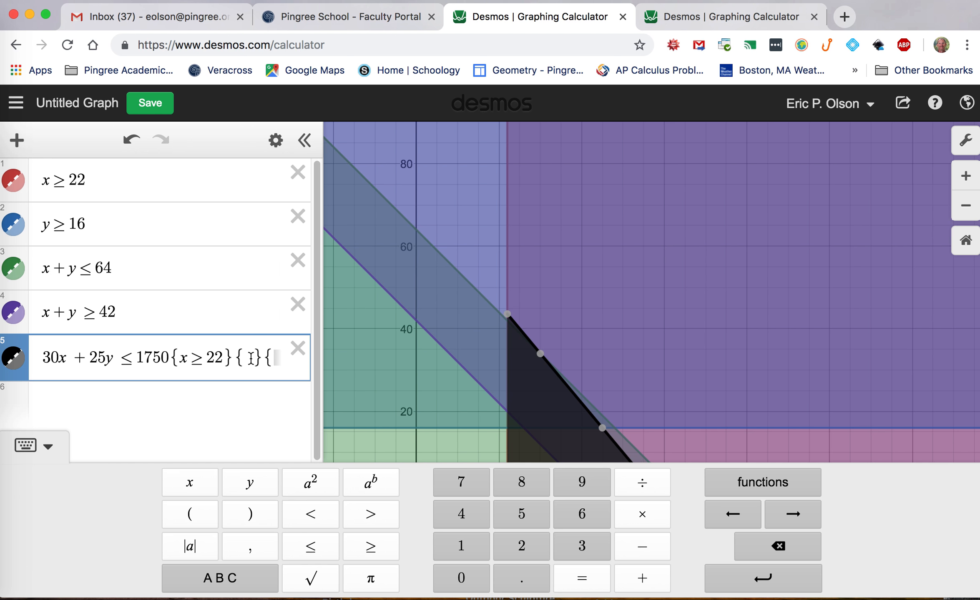
key(super+v)
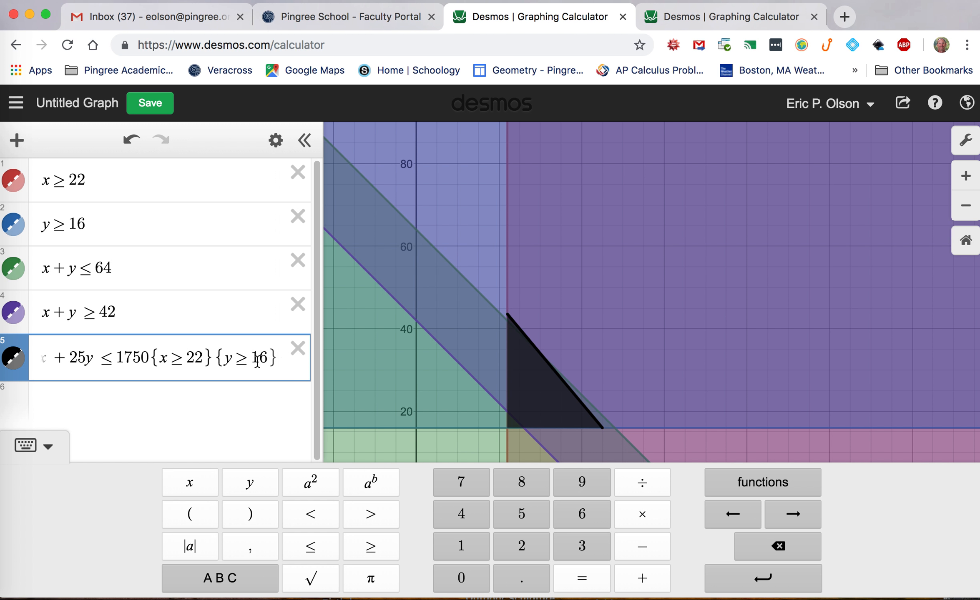
text({)
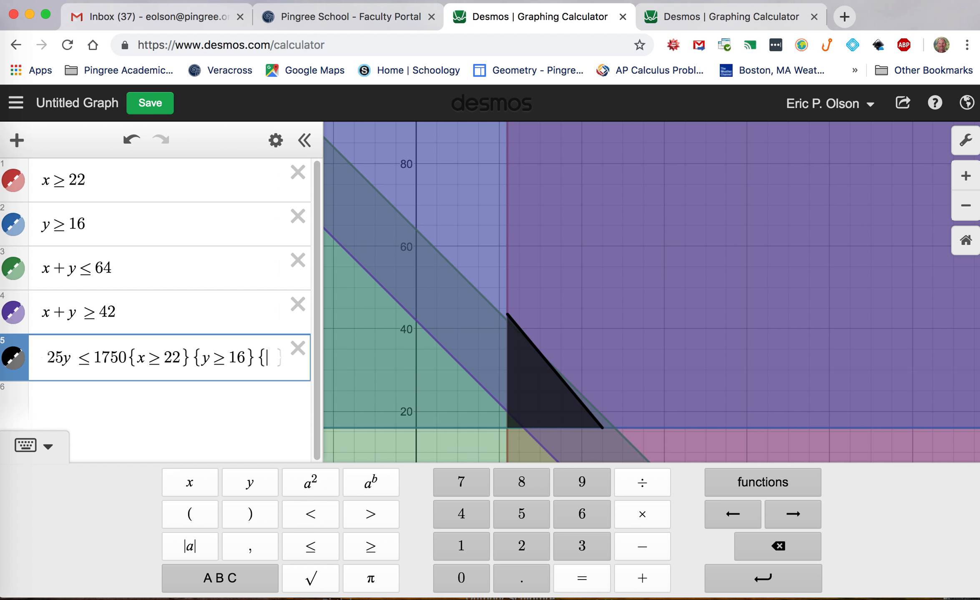
text(}{})
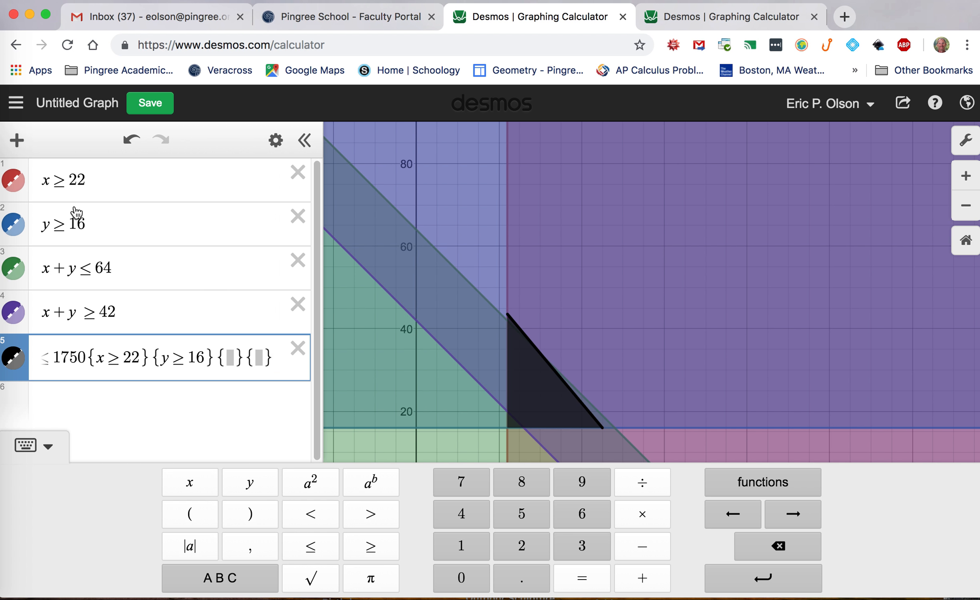
Copy x + y ≤ 64 into the last restriction brace of the fifth inequality
drag(123, 264, 40, 273)
key(super+c)
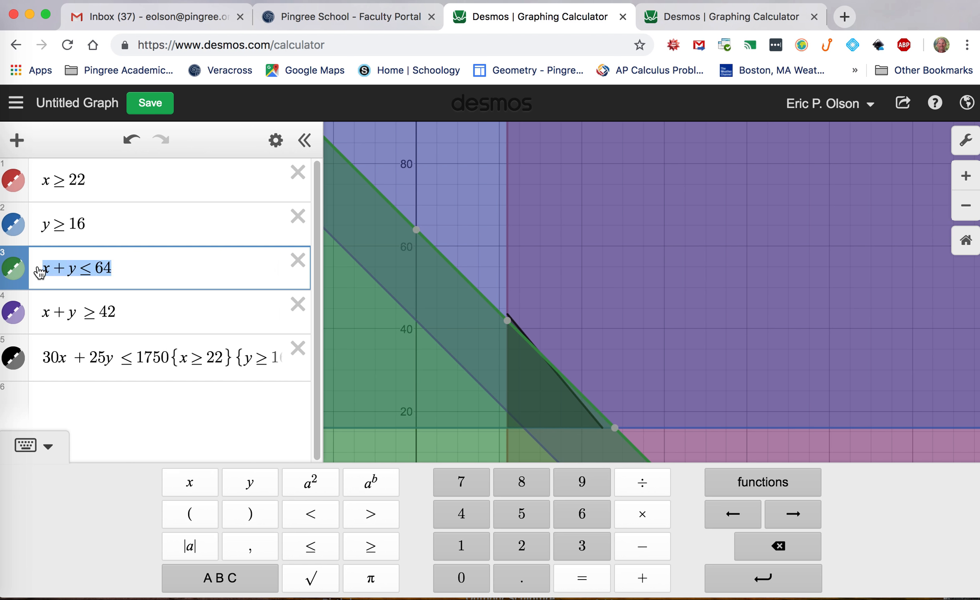
click(259, 359)
key(Right)
key(Right)
key(Right)
key(Right)
key(Right)
key(Right)
key(Right)
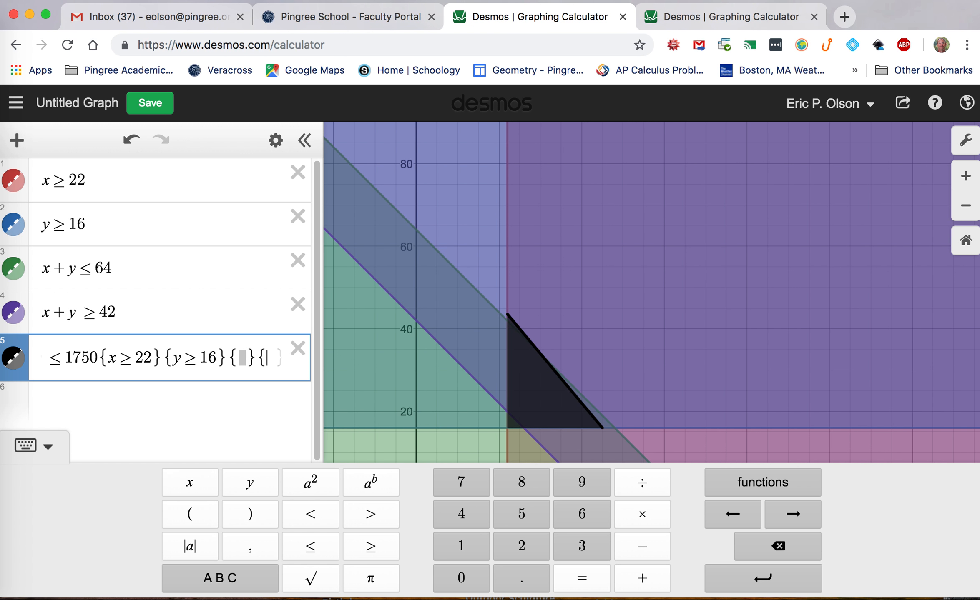
key(super+v)
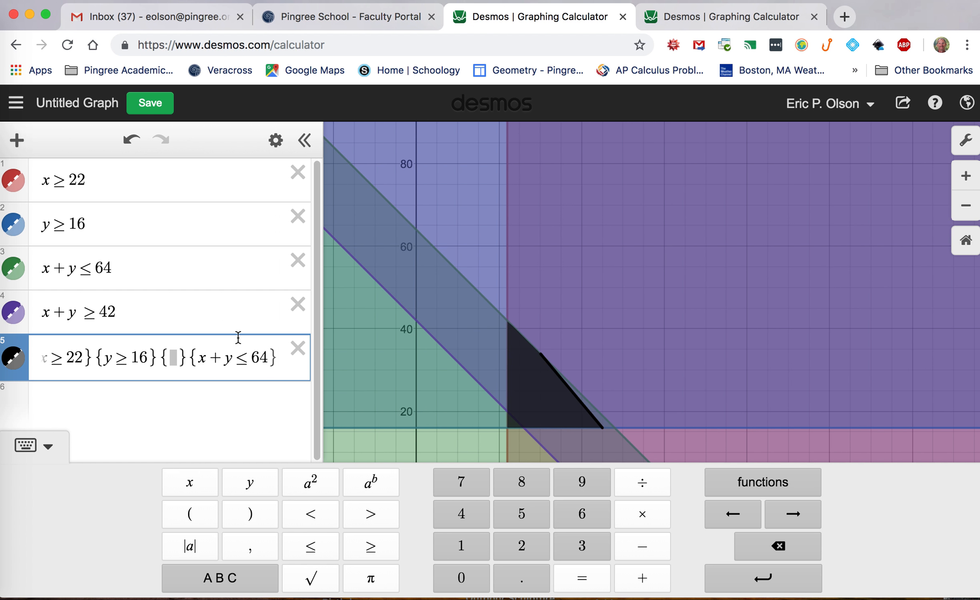
Copy x + y ≥ 42 into the remaining restriction brace of the fifth inequality and remove the leftover empty brace
drag(125, 311, 42, 317)
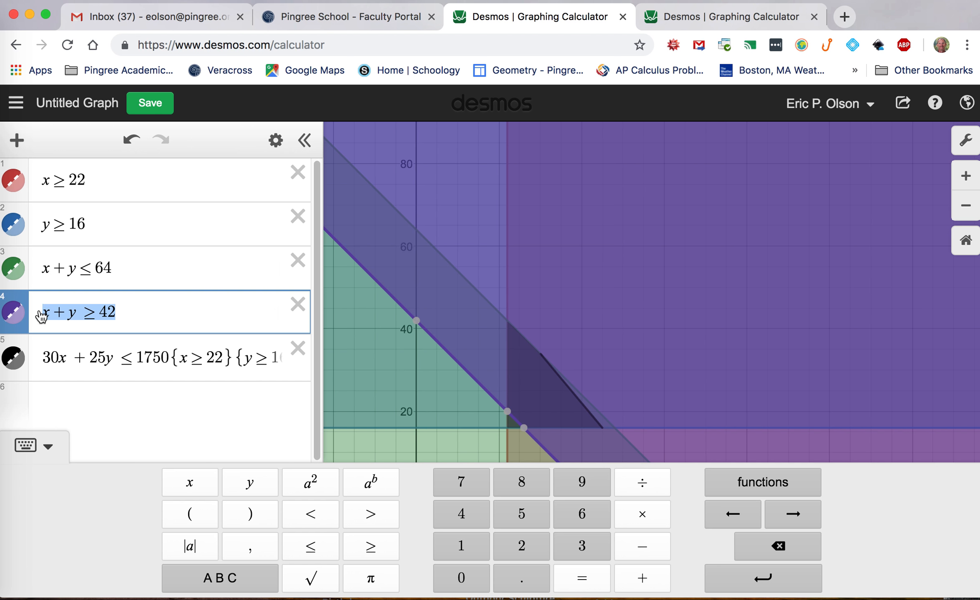
click(236, 357)
key(Right)
key(Right)
key(Right)
key(Right)
key(Right)
key(Right)
key(Right)
key(Right)
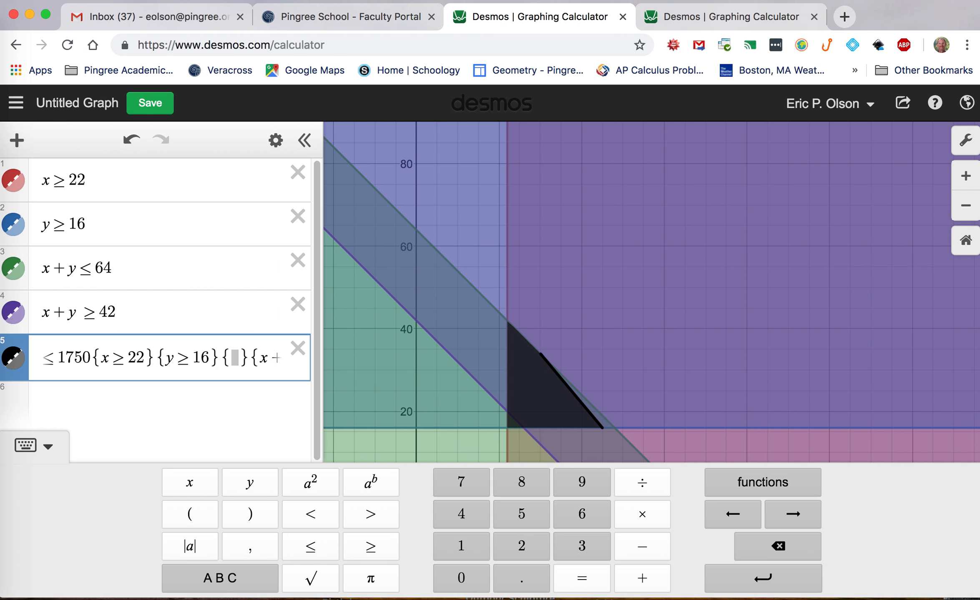
key(Left)
key(BackSpace)
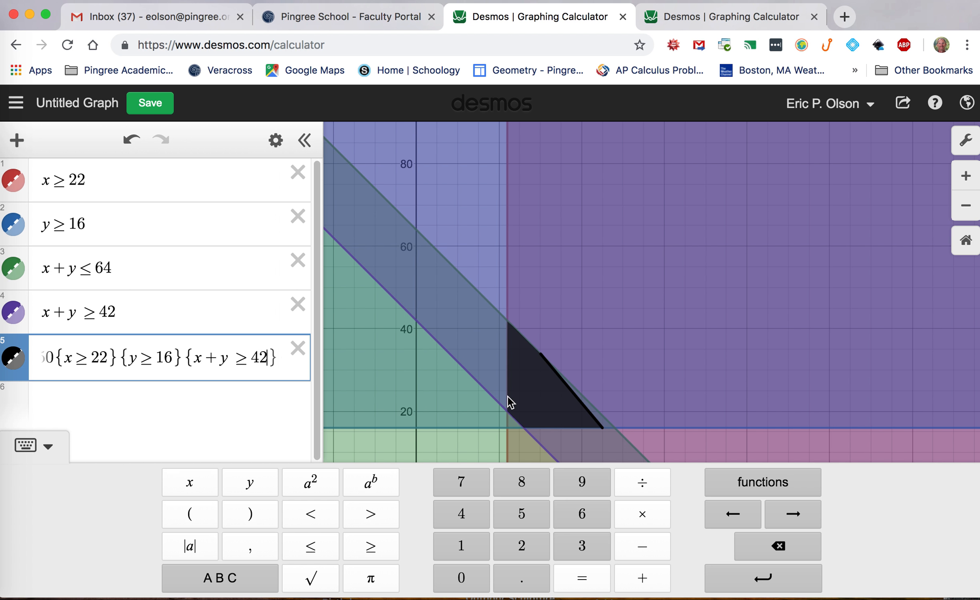
Change the first inequality into the equation x = 22
click(62, 182)
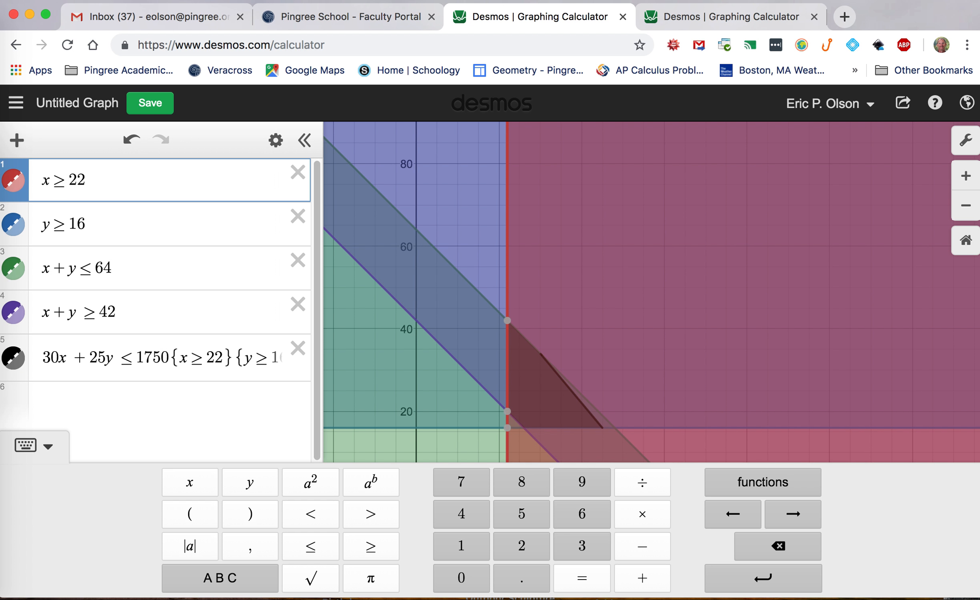
key(BackSpace)
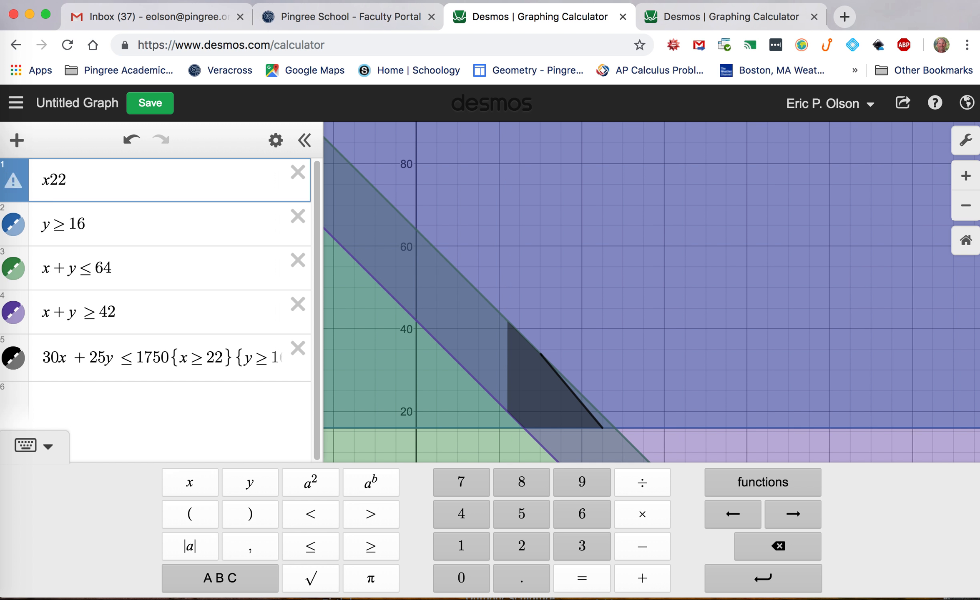
text(=)
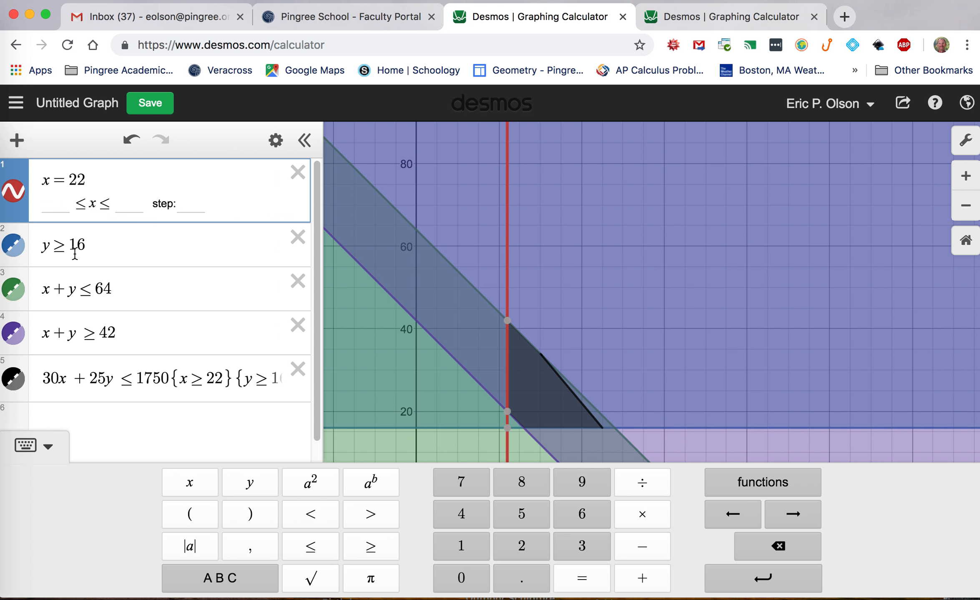
Change the second inequality into the equation y = 16
click(66, 248)
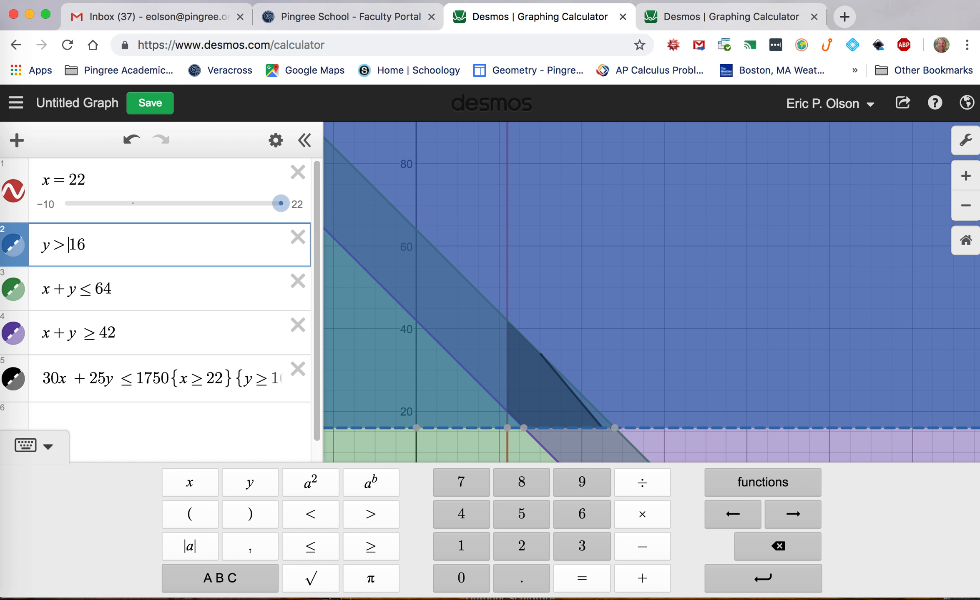
key(BackSpace)
text(==)
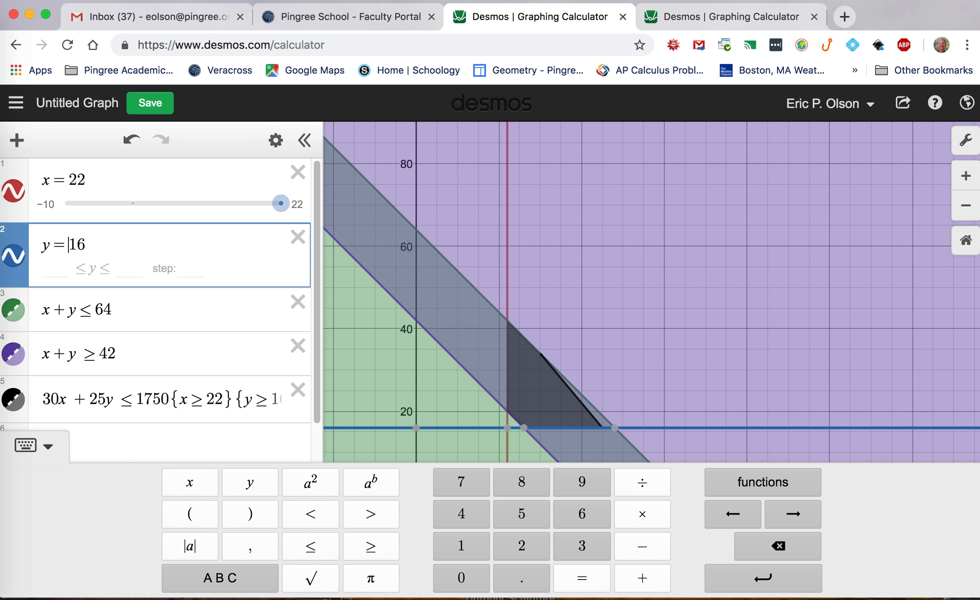
key(BackSpace)
Change the third inequality into the equation x + y = 64
click(95, 311)
key(BackSpace)
text(<)
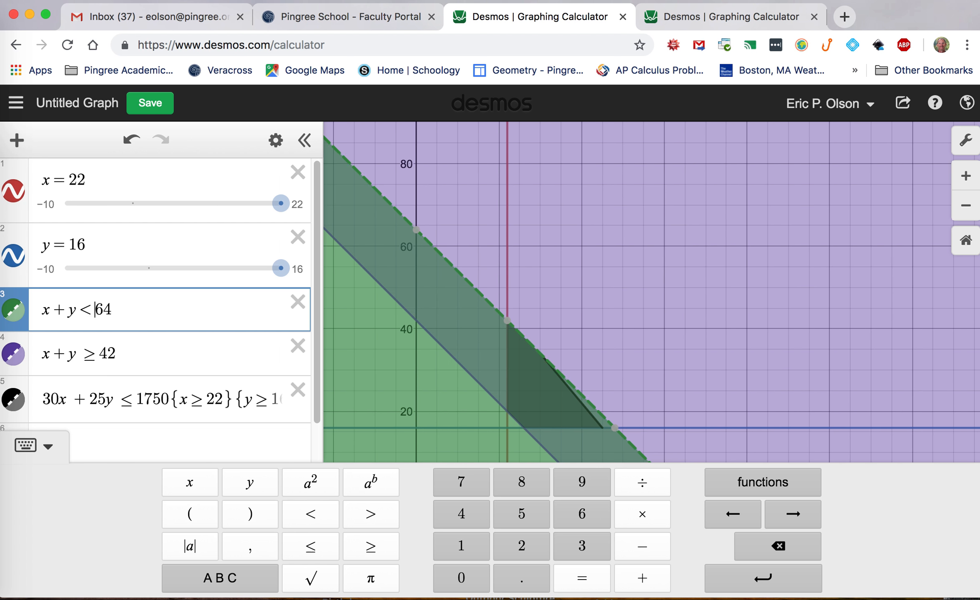
key(BackSpace)
text(=)
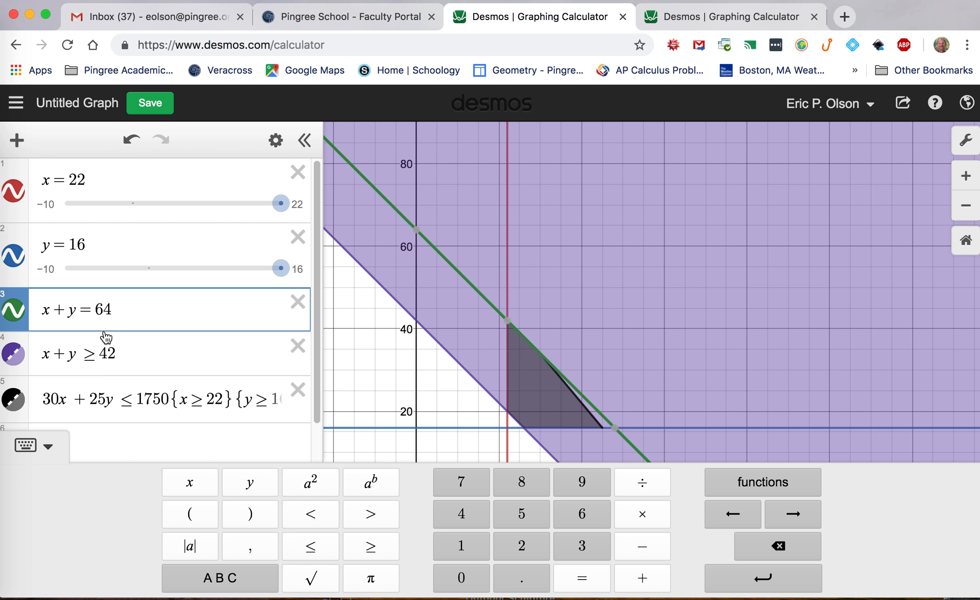
Change the fourth inequality into the equation x + y = 42
click(97, 354)
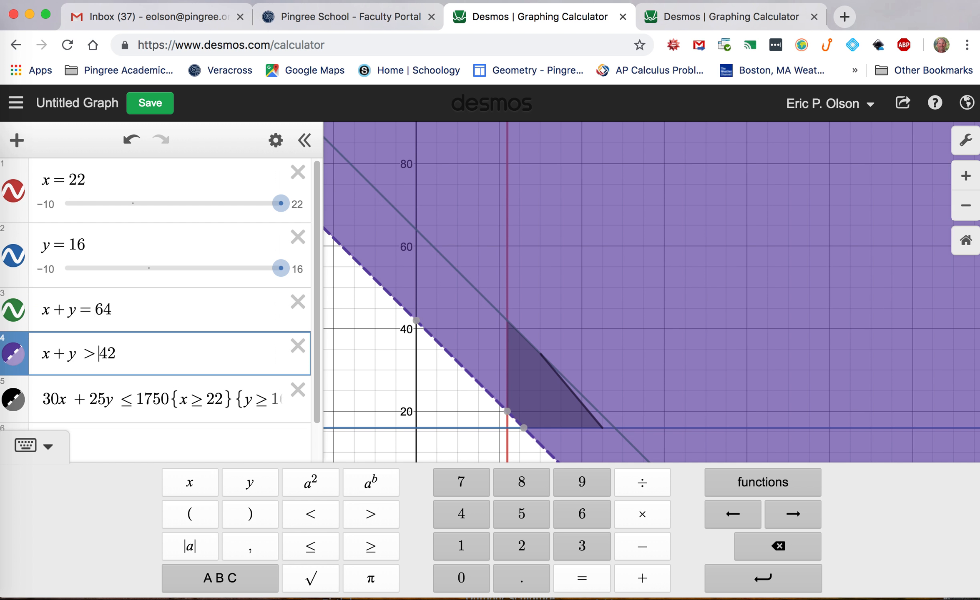
key(BackSpace)
text(=)
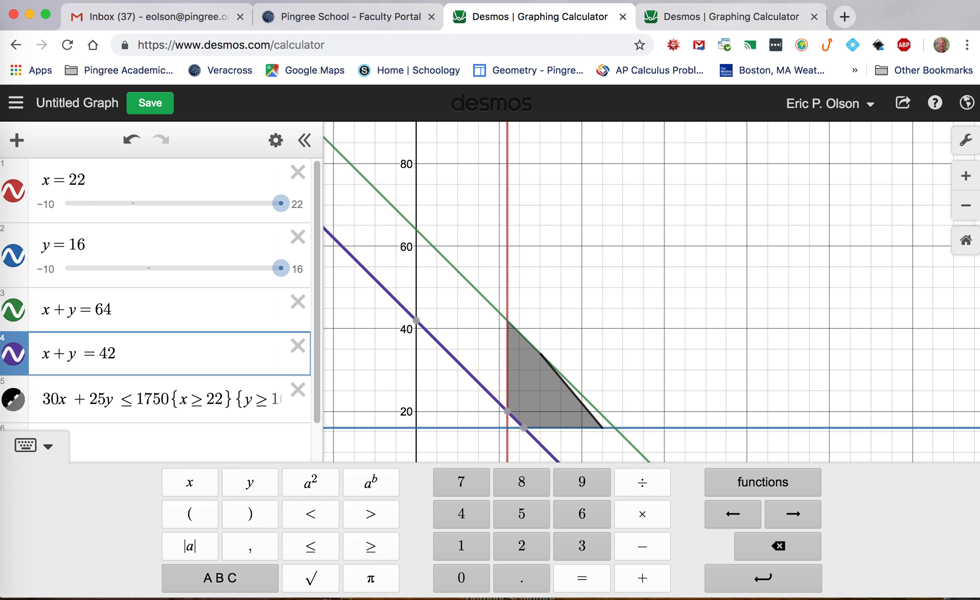
click(473, 318)
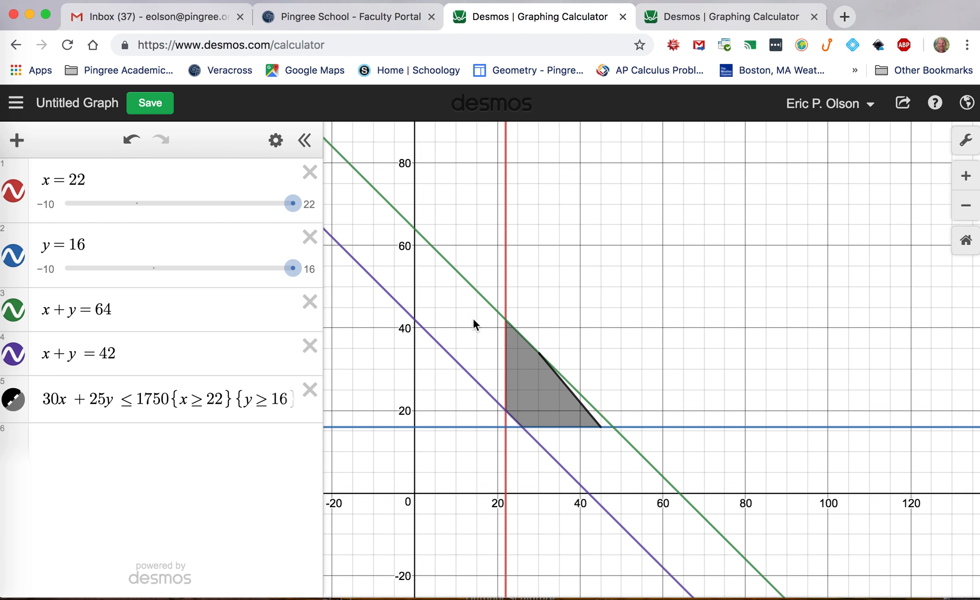
drag(472, 318, 417, 270)
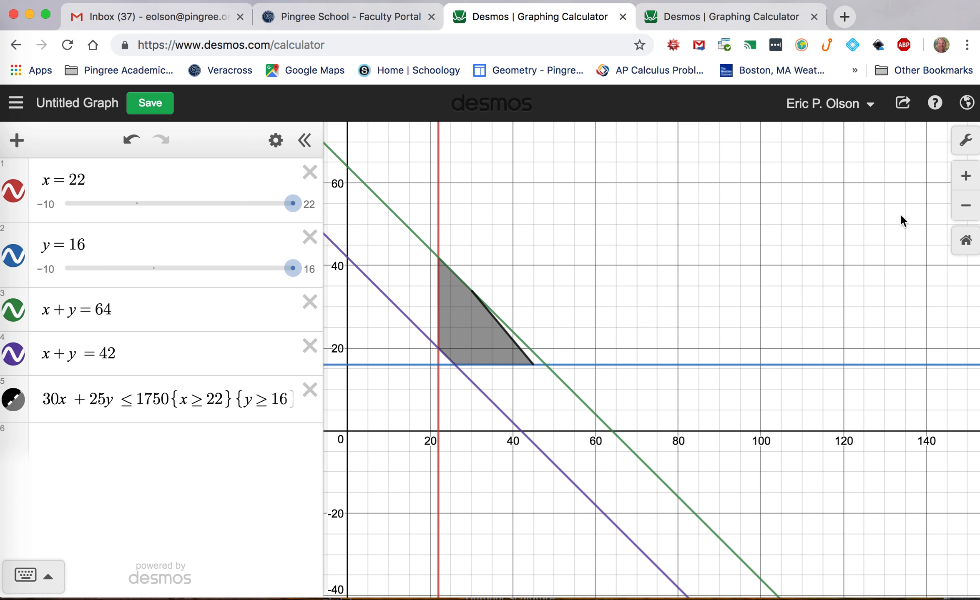
Hide the shaded region of the 30x + 25y ≤ 1750 inequality to see the boundary lines alone
click(966, 176)
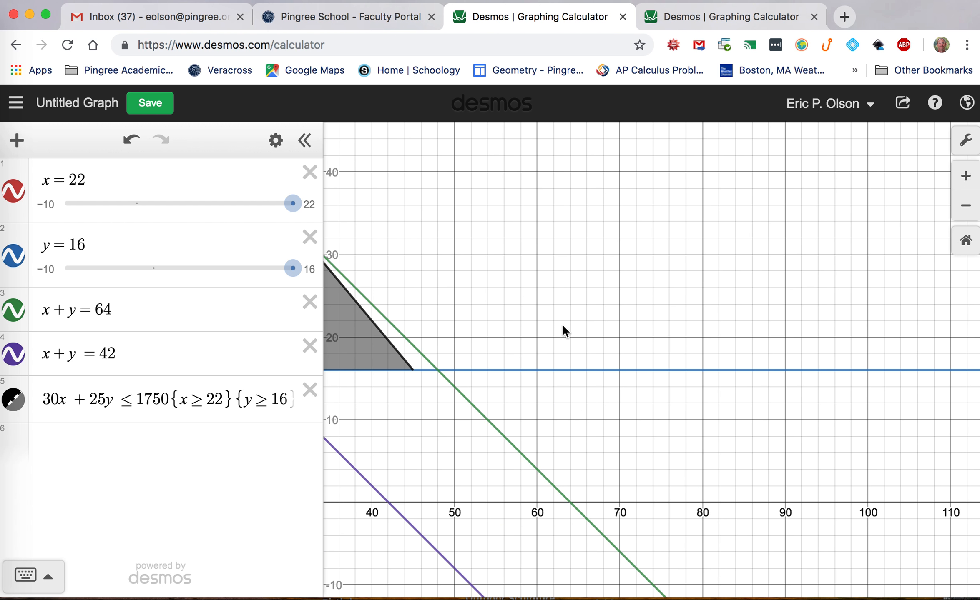
drag(563, 327, 810, 375)
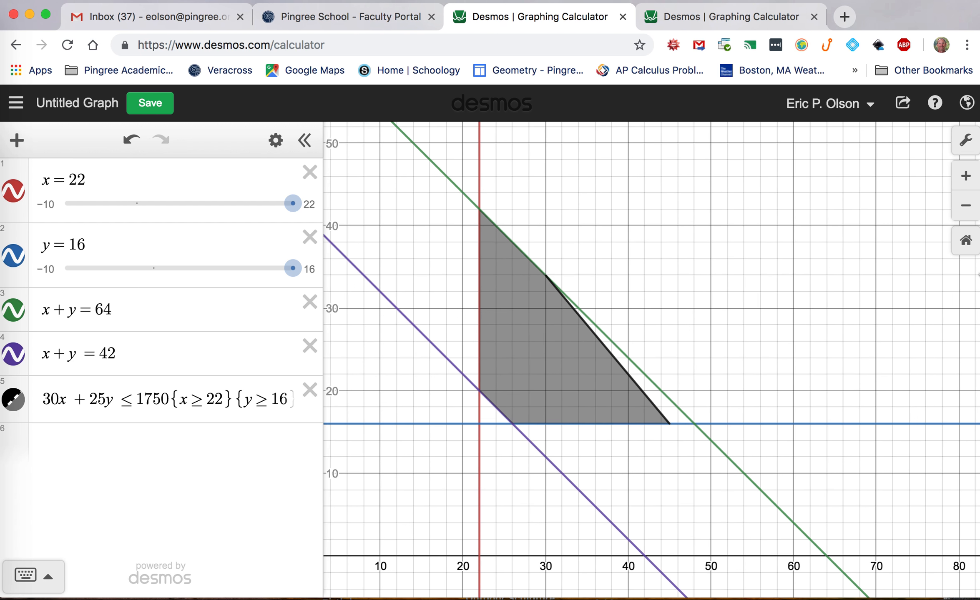
click(966, 176)
drag(773, 272, 841, 346)
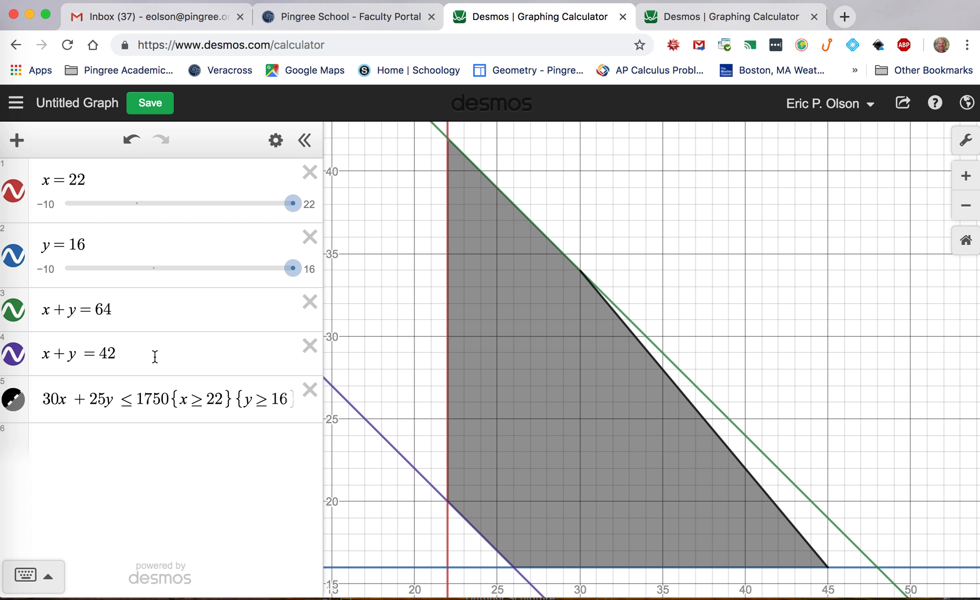
click(13, 399)
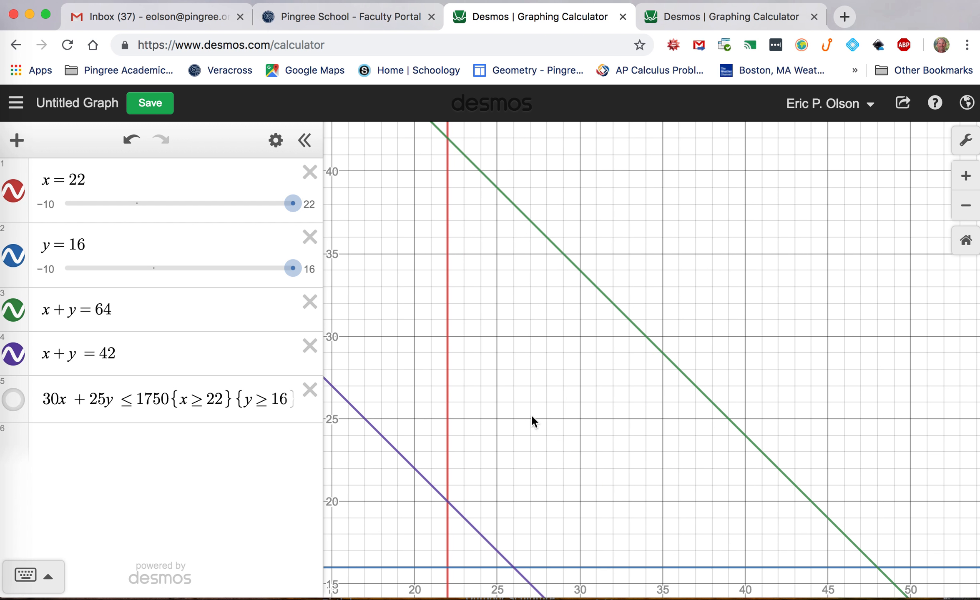
Inspect the intersection points of the x + y lines with the x = 22 and y = 16 lines
click(446, 473)
mouse_move(448, 504)
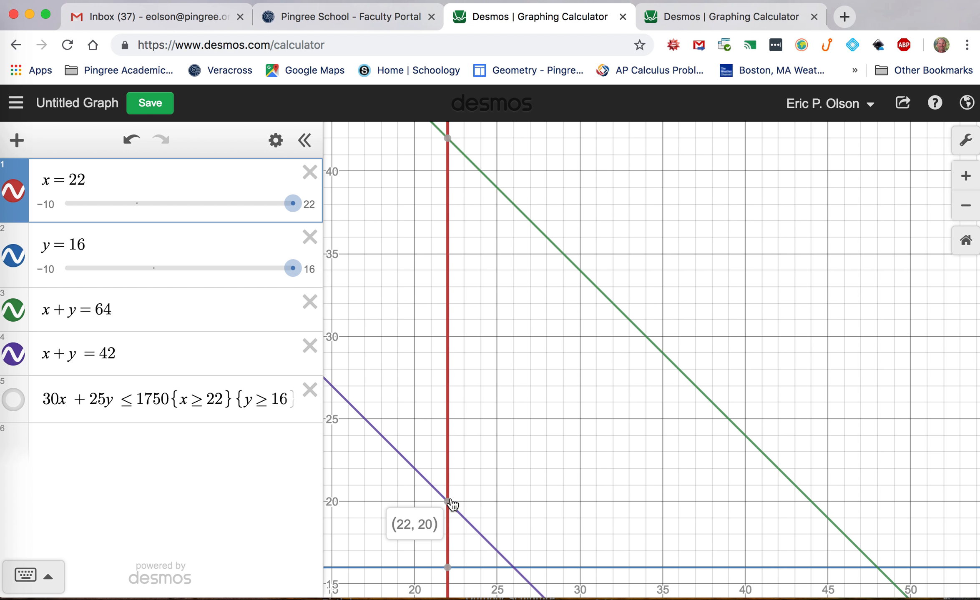
click(505, 316)
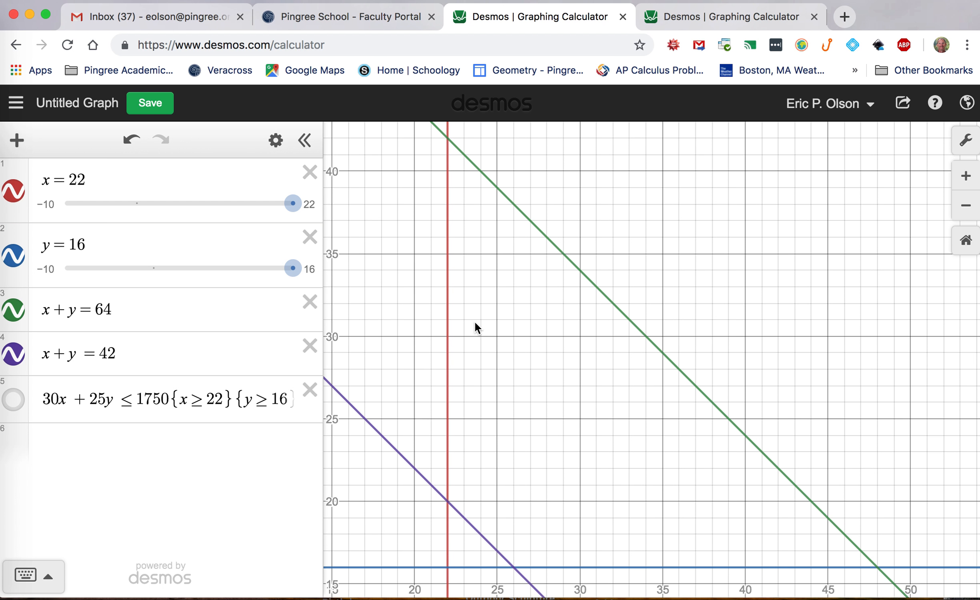
click(446, 332)
mouse_move(448, 141)
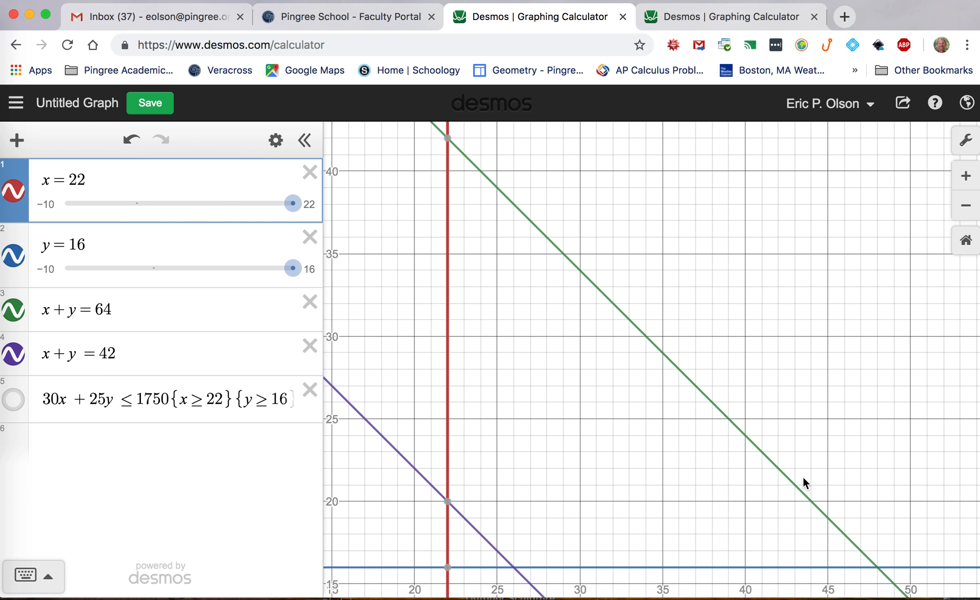
click(851, 544)
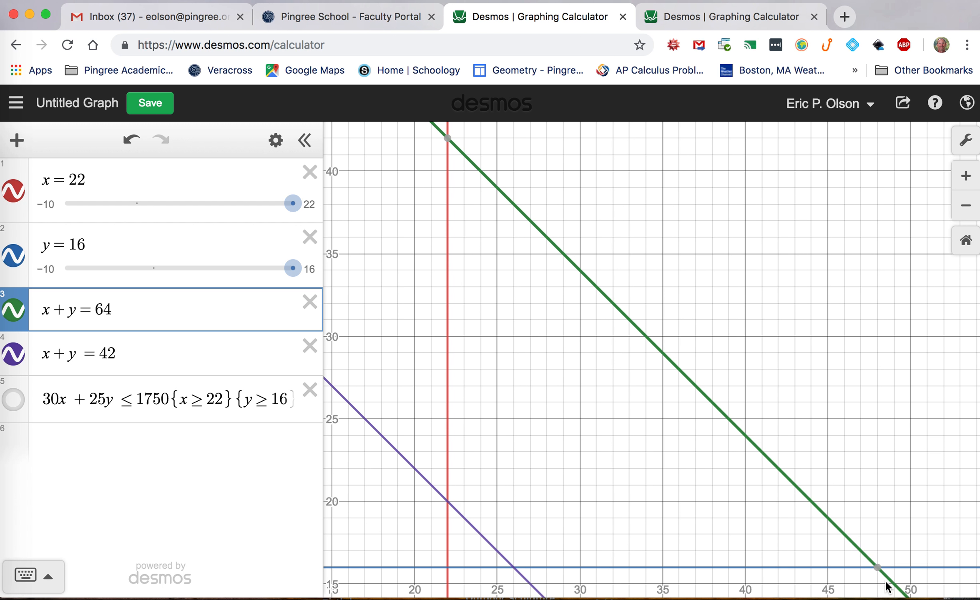
mouse_move(878, 573)
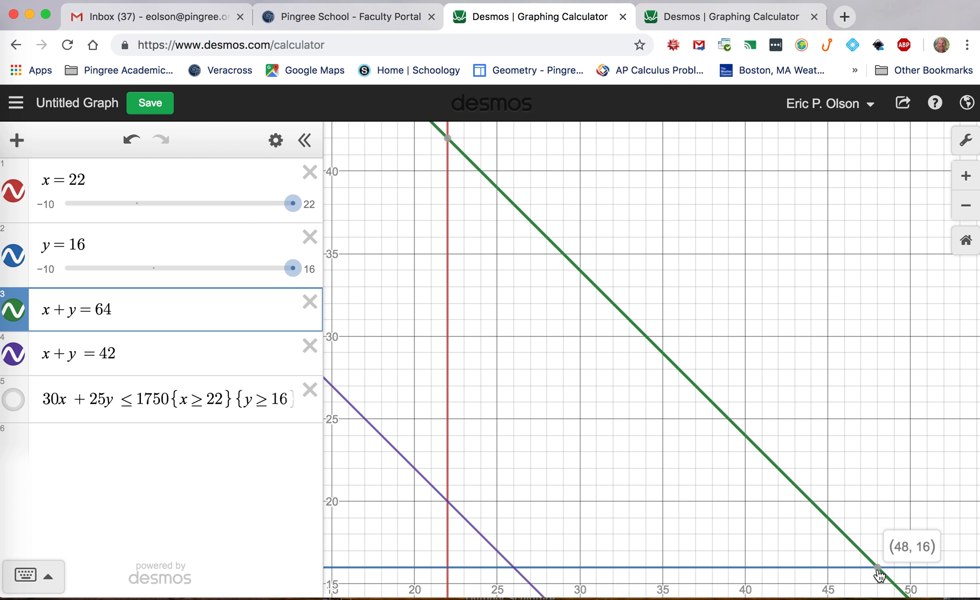
click(512, 566)
mouse_move(514, 568)
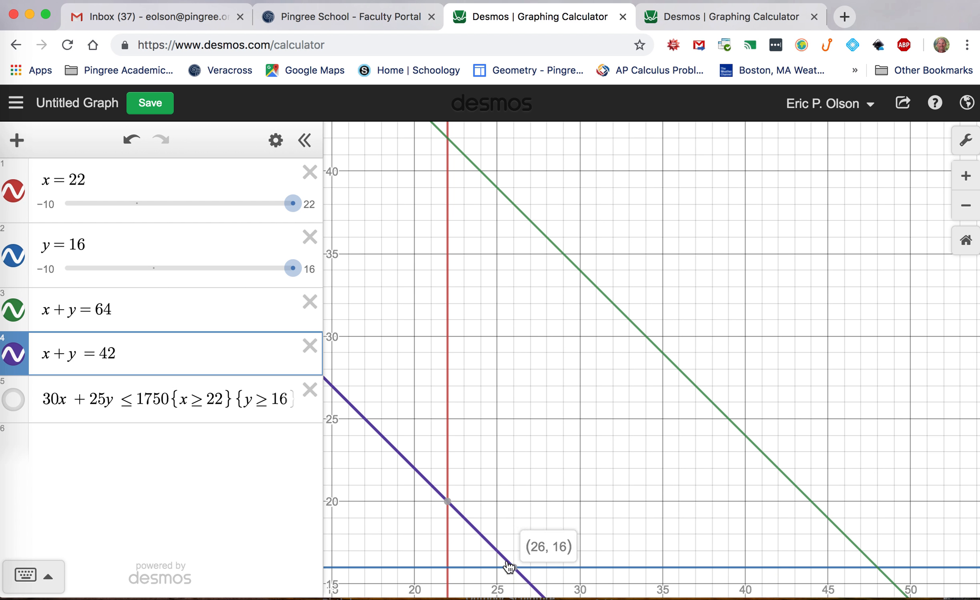
Show the shaded inequality region again and examine its corner on the x + y = 64 line
click(13, 400)
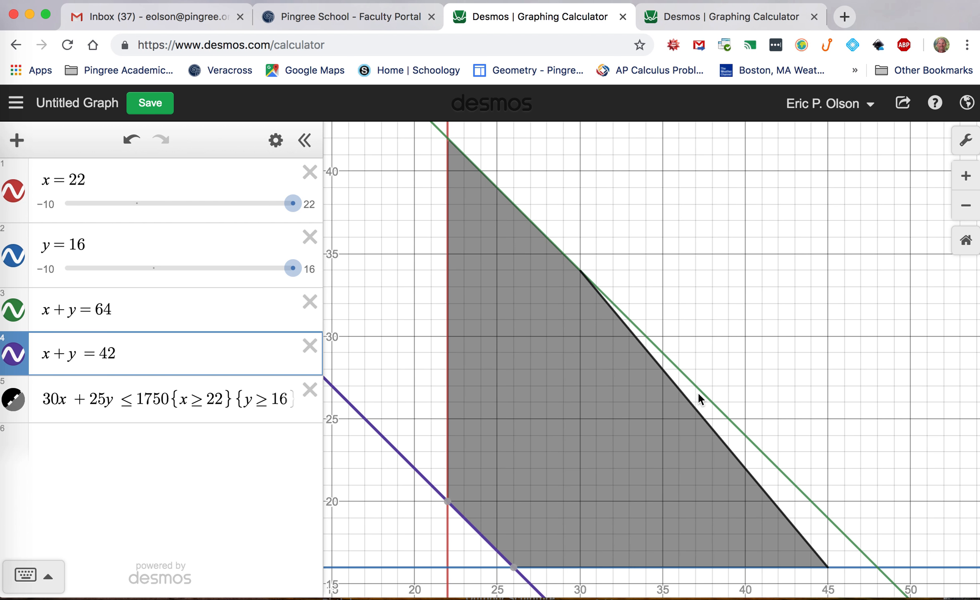
click(692, 402)
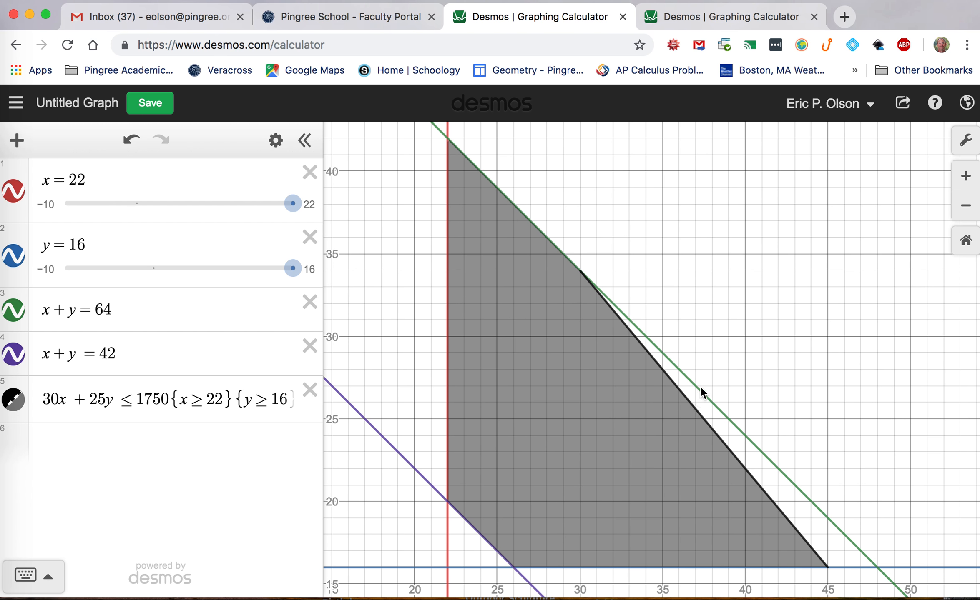
click(676, 369)
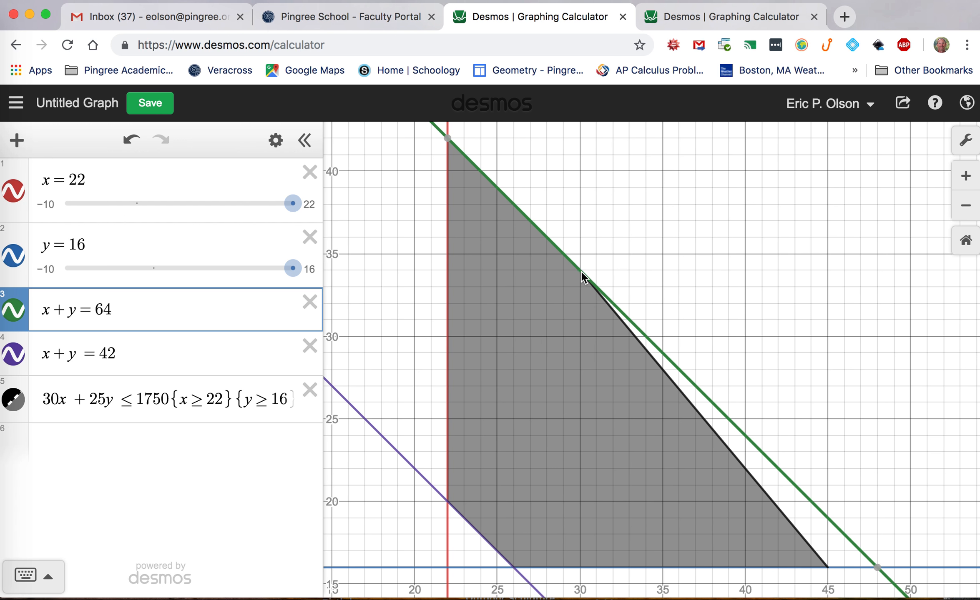
Change the fifth inequality into the equation 30x + 25y = 1750 and inspect where it meets x + y = 64
click(133, 400)
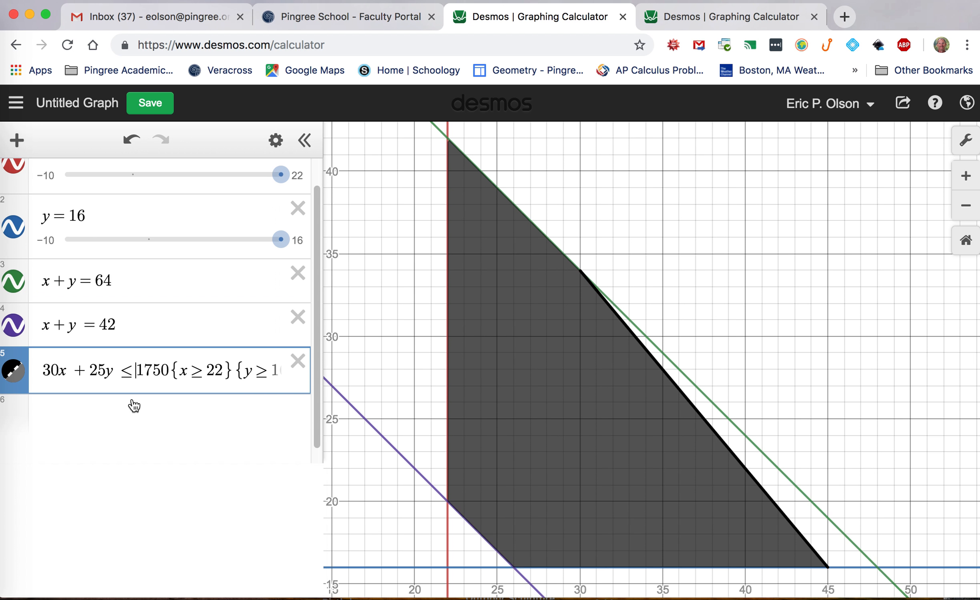
key(BackSpace)
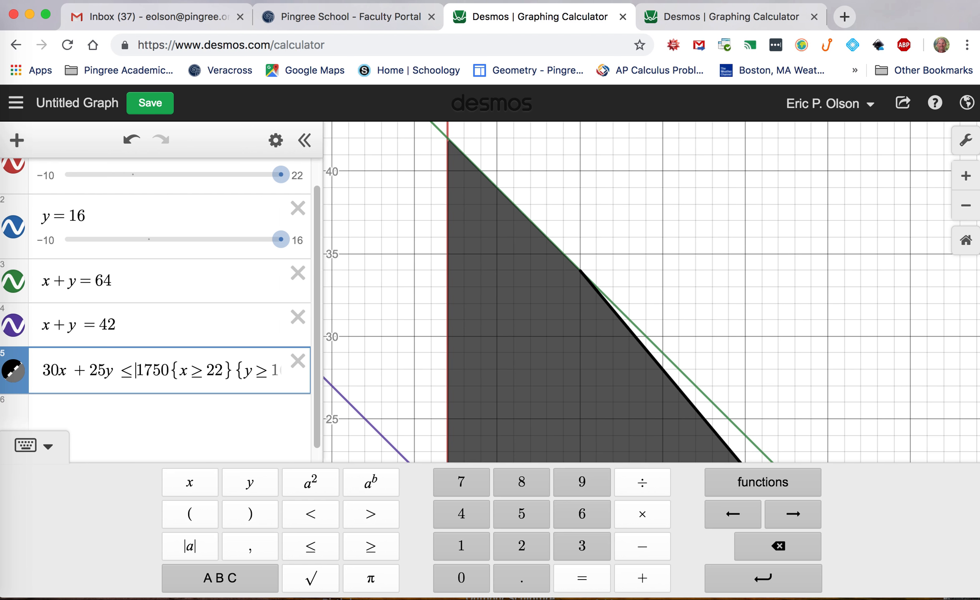
key(BackSpace)
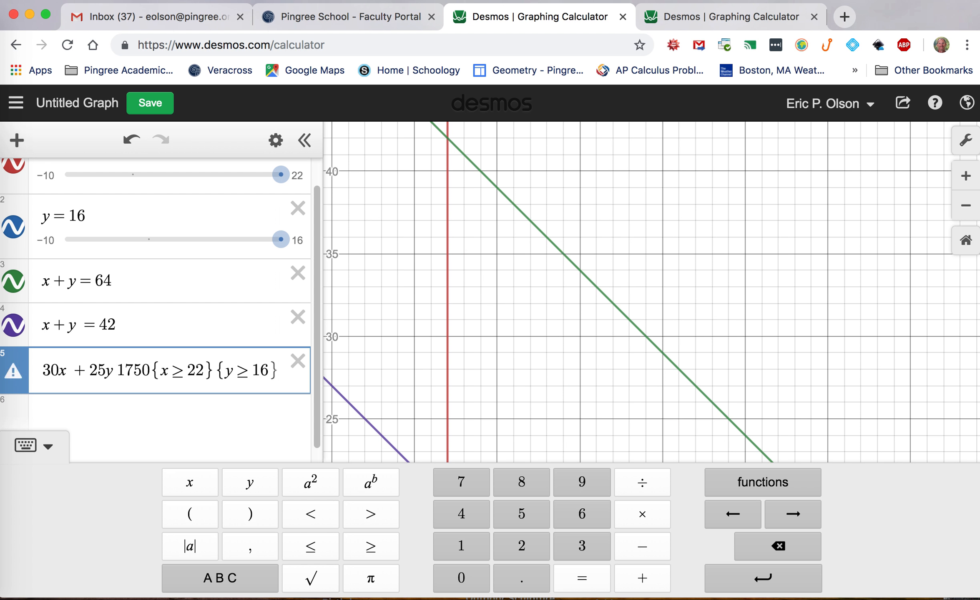
text(=)
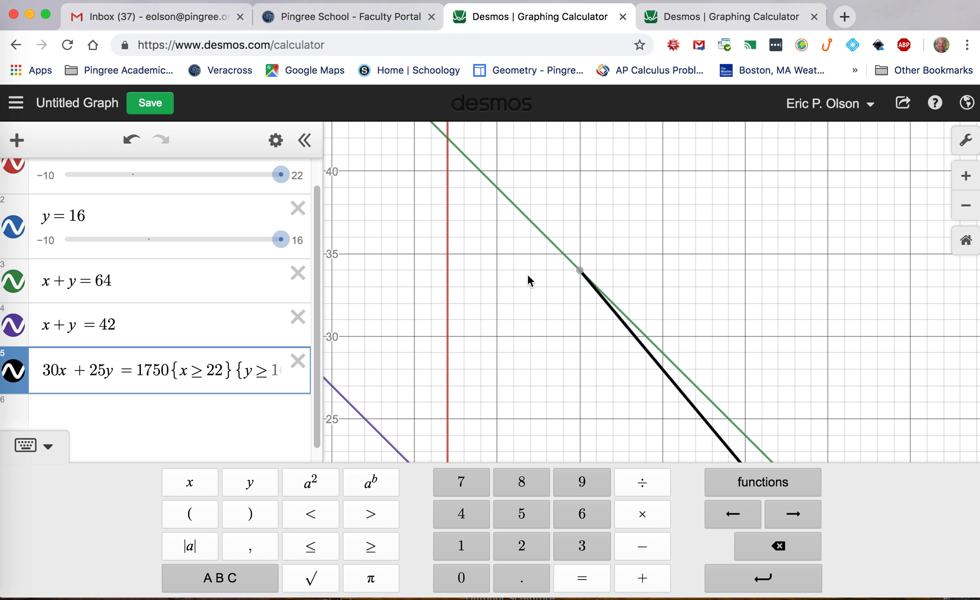
mouse_move(580, 272)
click(796, 376)
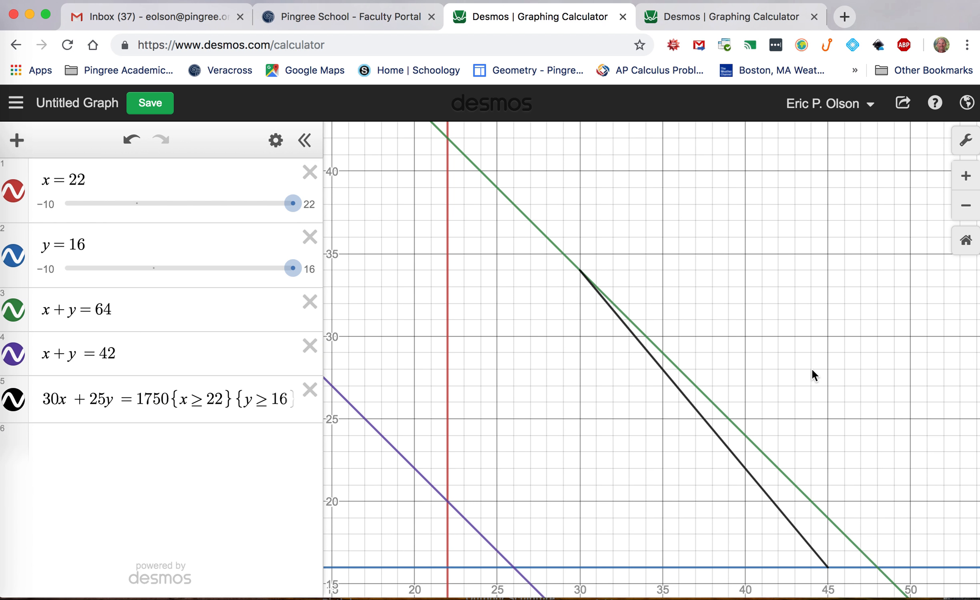
click(580, 269)
mouse_move(454, 140)
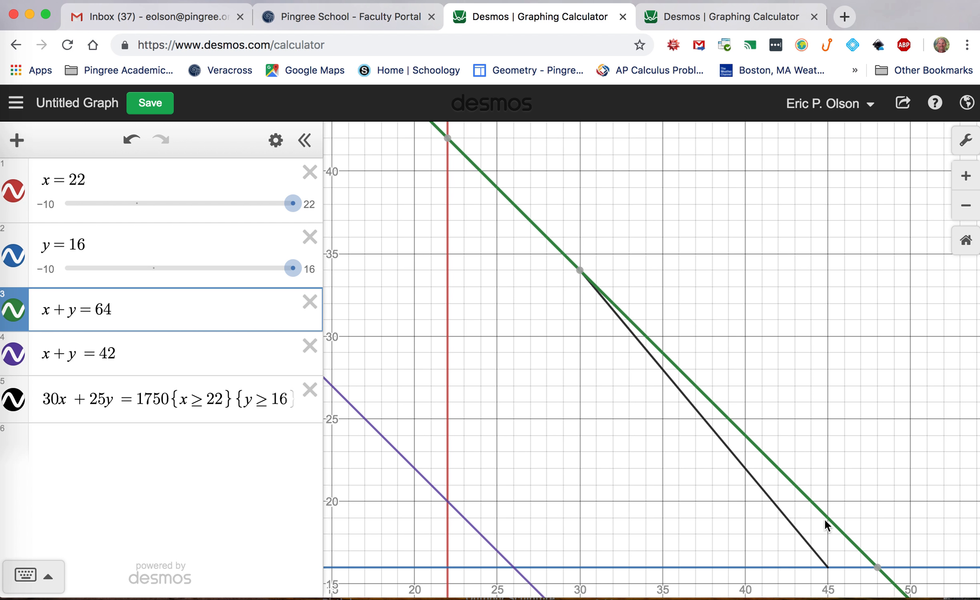